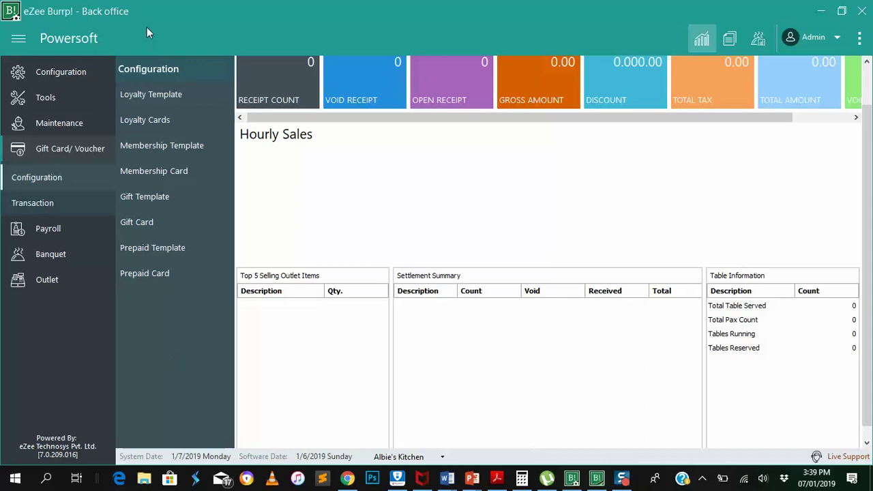
# Open the VIP template from the loyalty card template list for editing
pyautogui.click(173, 94)
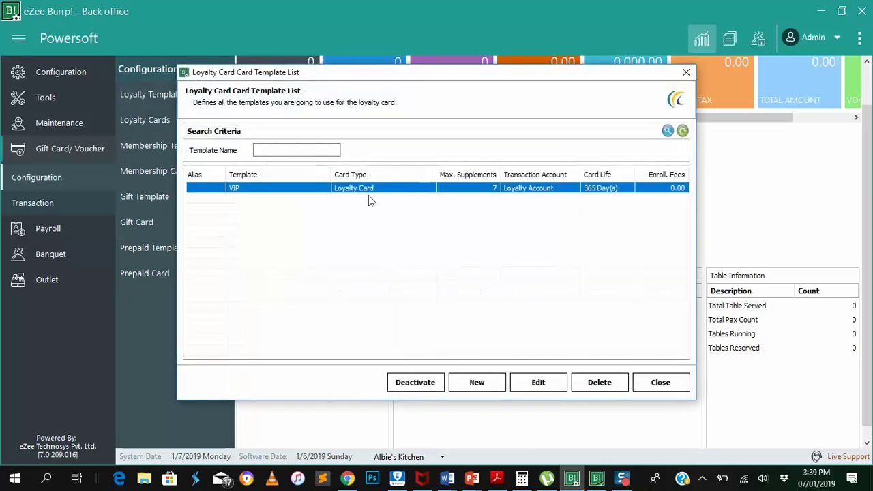
pyautogui.doubleClick(334, 190)
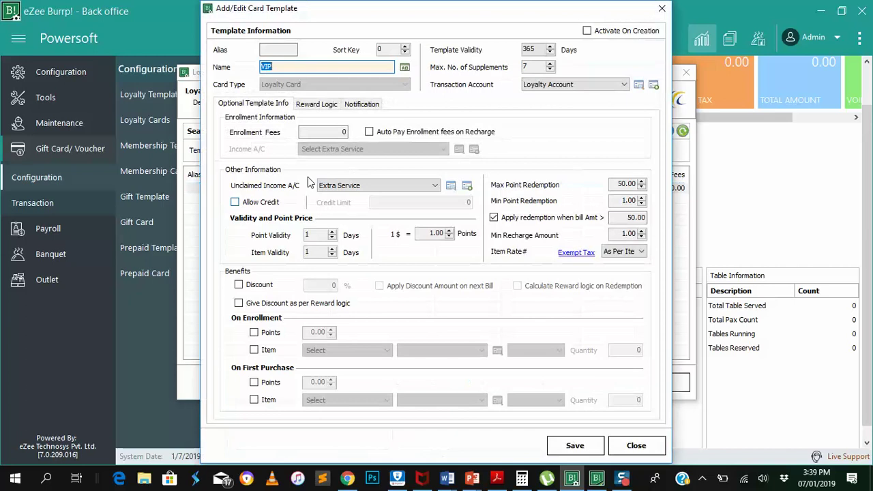
pyautogui.click(288, 68)
# Save the VIP template with Notification Settings left unticked and close the template list
pyautogui.click(354, 108)
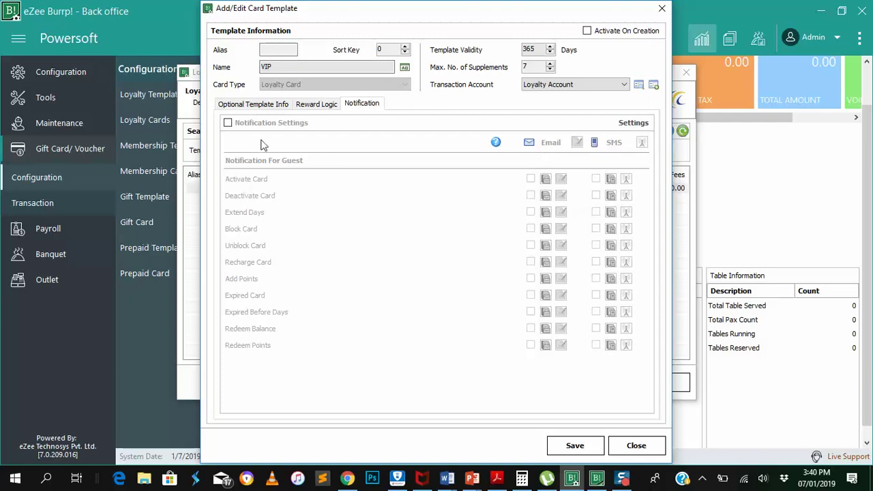
pyautogui.click(227, 123)
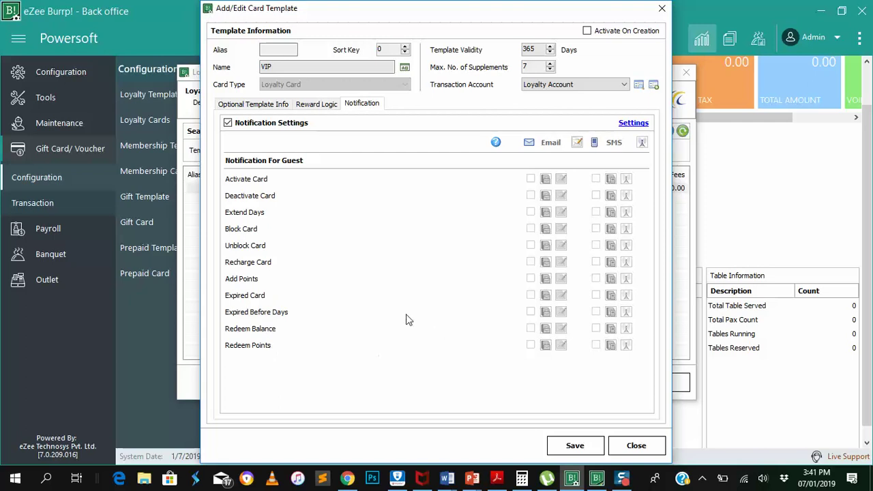
pyautogui.click(228, 124)
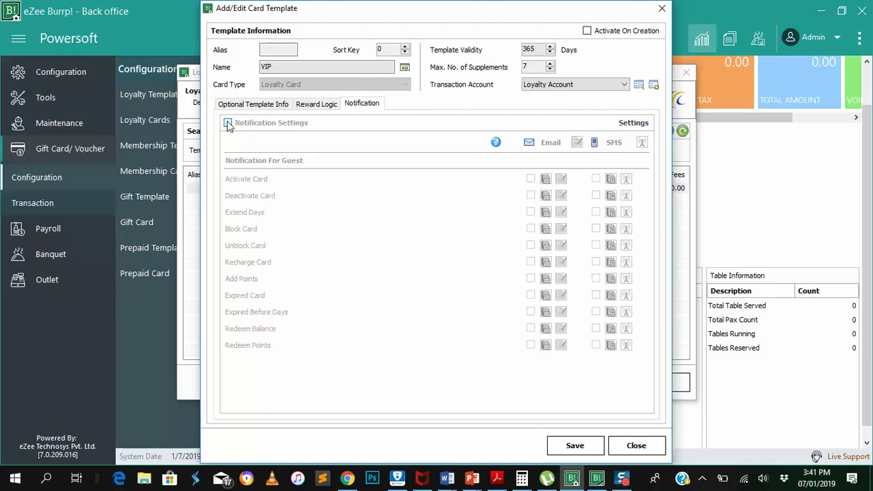
pyautogui.click(574, 445)
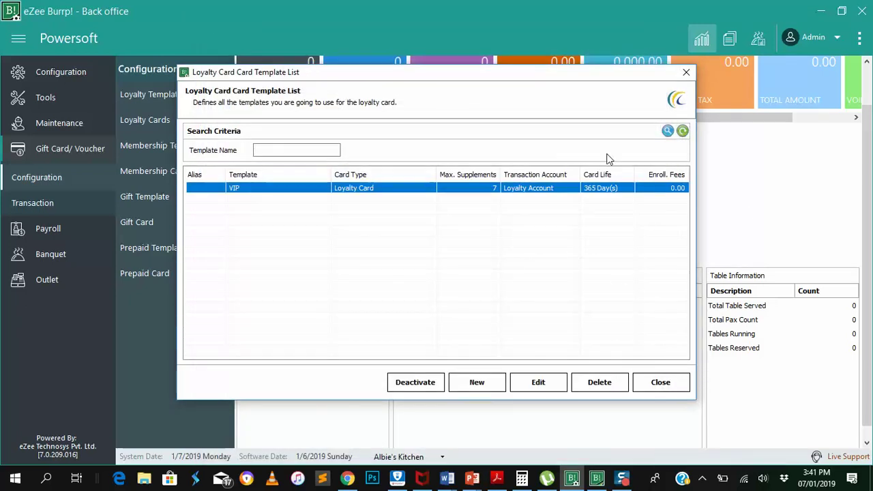
pyautogui.click(685, 71)
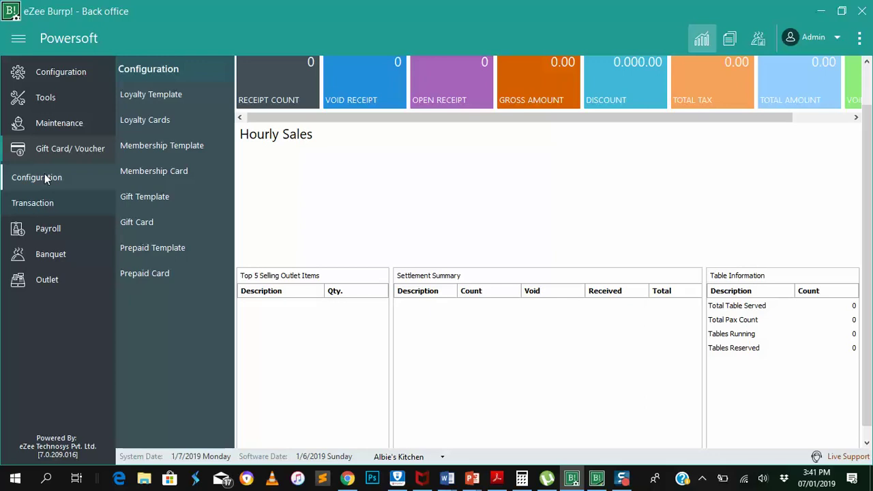
# Create a new loyalty card numbered 03 using the VIP card template
pyautogui.click(146, 129)
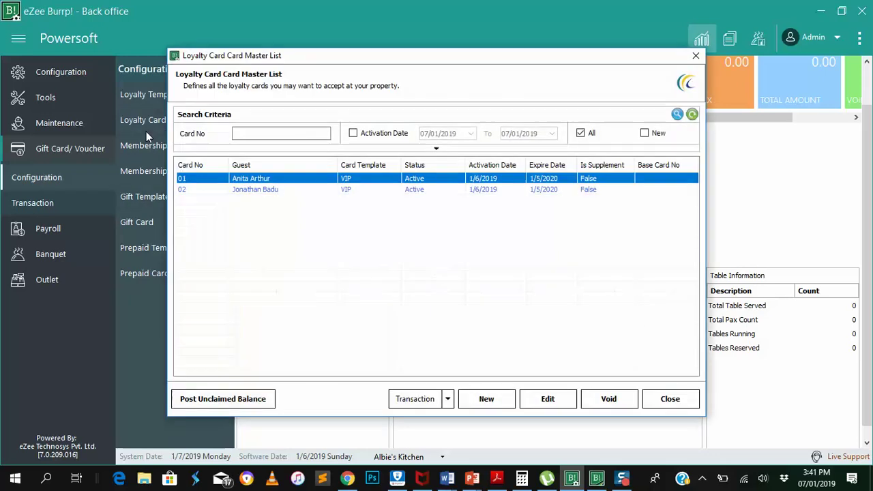
pyautogui.click(485, 399)
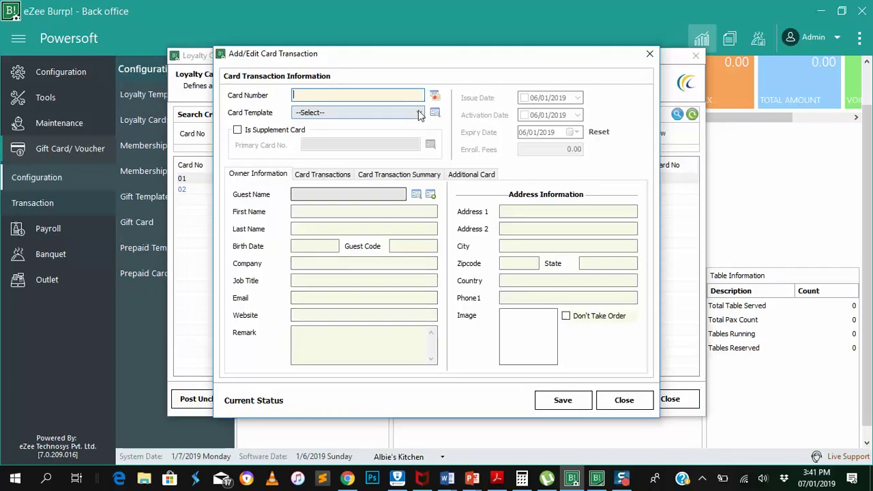
pyautogui.write('03')
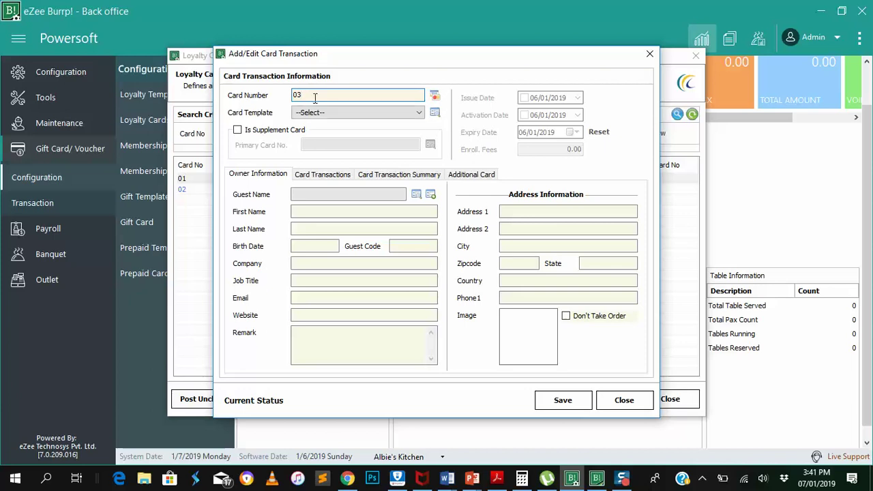
pyautogui.click(334, 113)
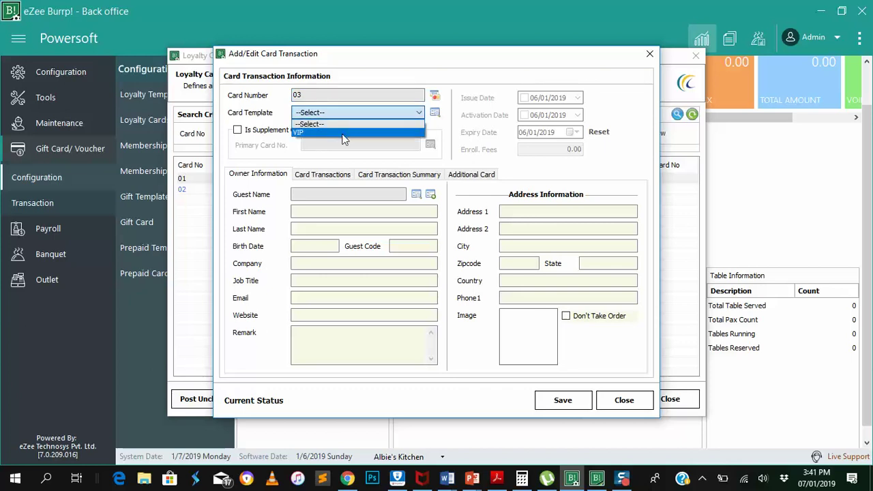
pyautogui.click(342, 133)
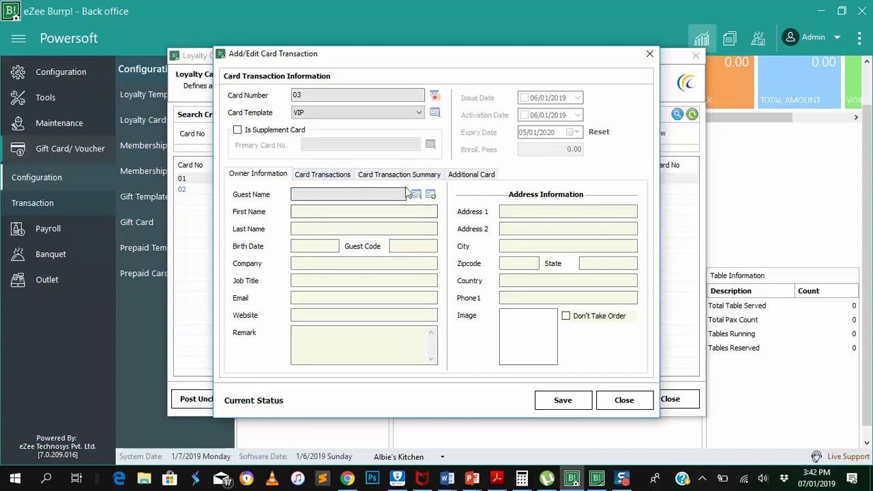
# Add a new guest with the owner's first and last name and save it onto card 03
pyautogui.click(430, 194)
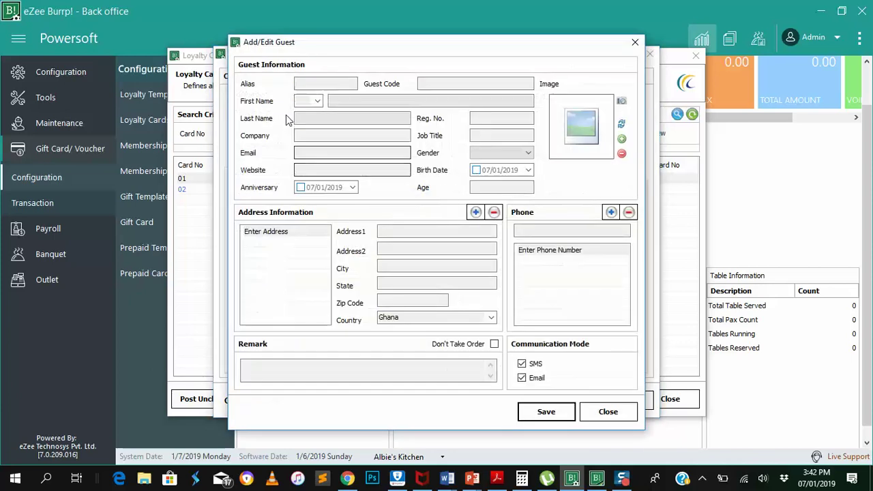
pyautogui.click(360, 100)
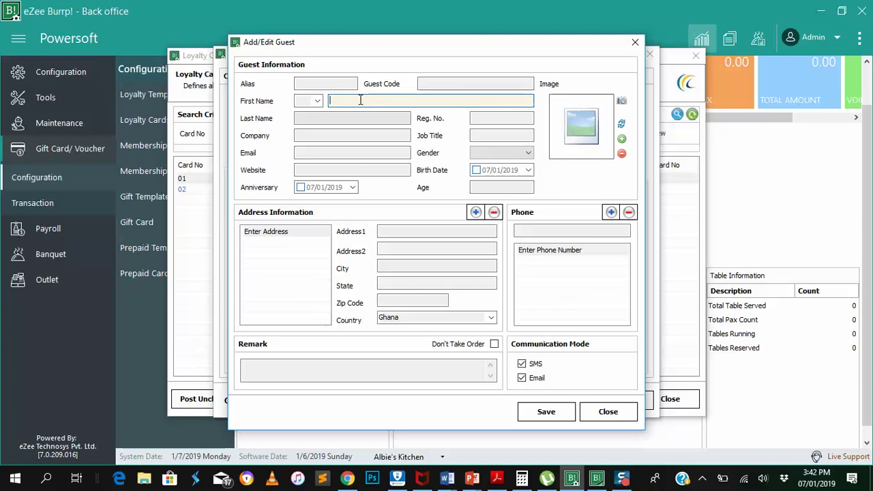
pyautogui.write('A')
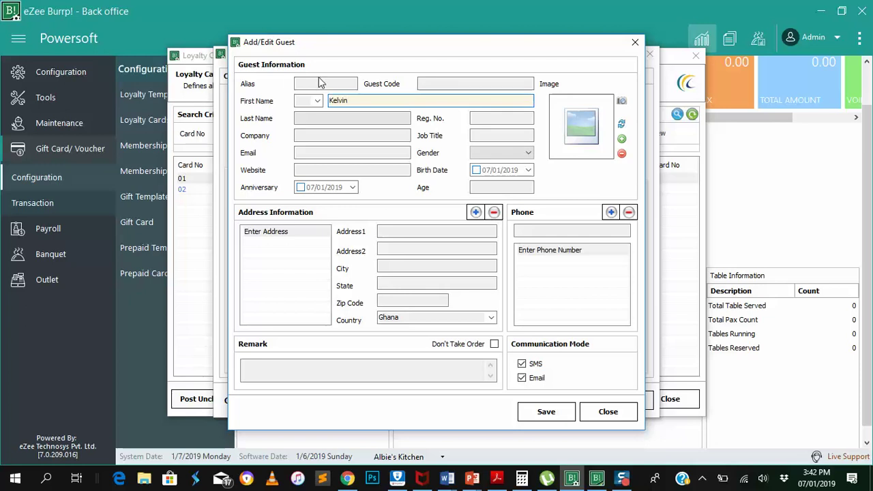
pyautogui.click(341, 120)
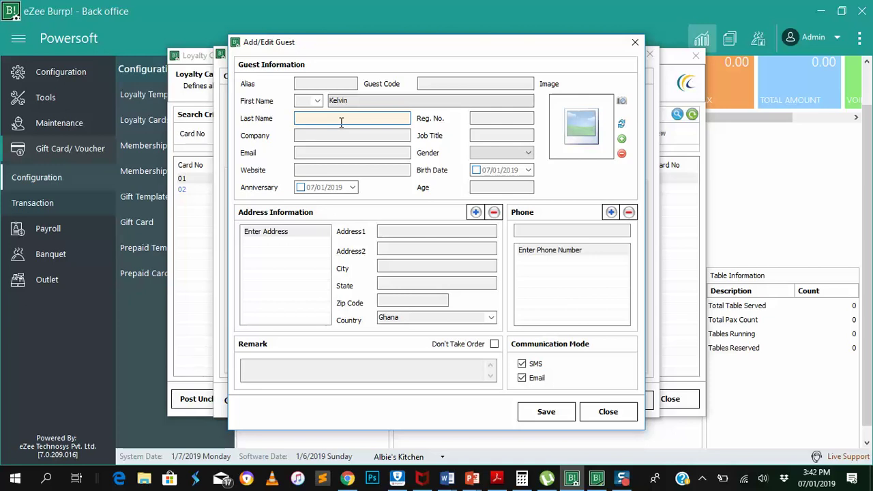
pyautogui.write('Al')
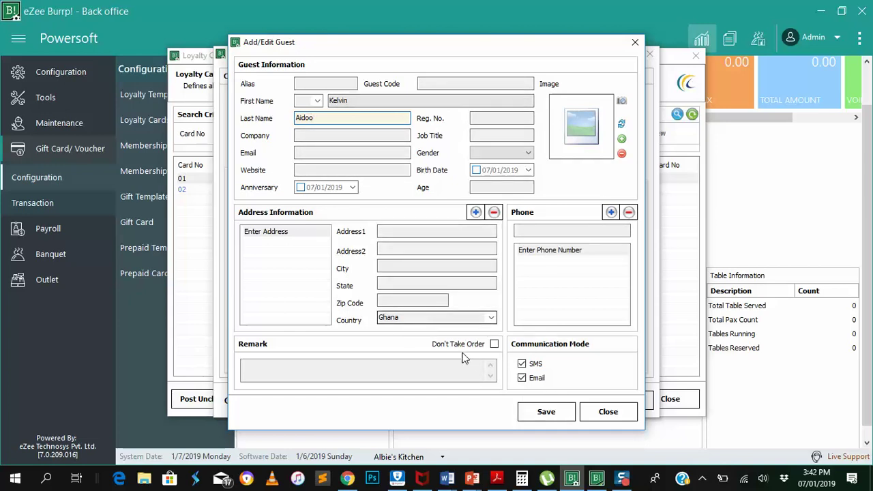
pyautogui.click(546, 411)
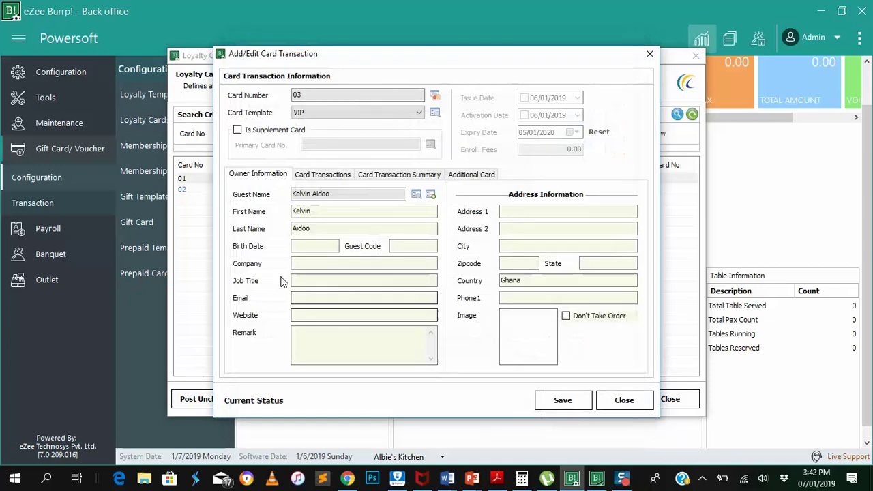
# Save card 03, then set its issue and activation dates, save, and close the card list
pyautogui.click(571, 406)
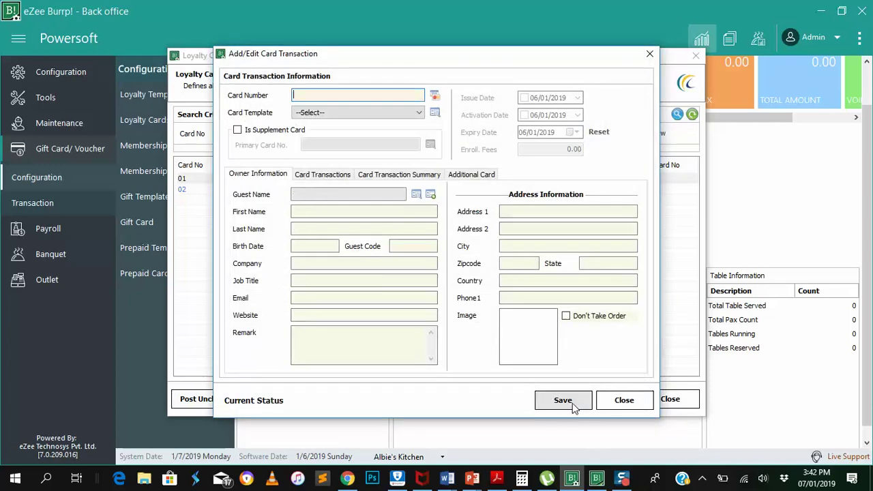
pyautogui.click(624, 401)
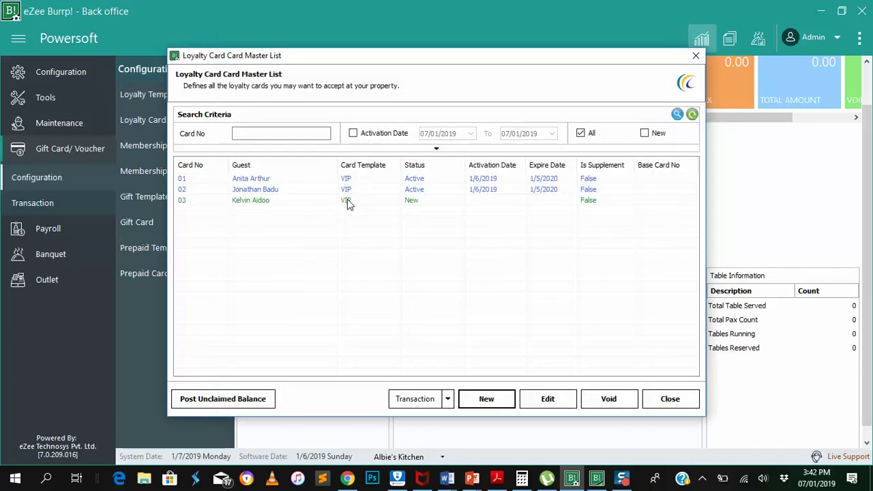
pyautogui.doubleClick(348, 201)
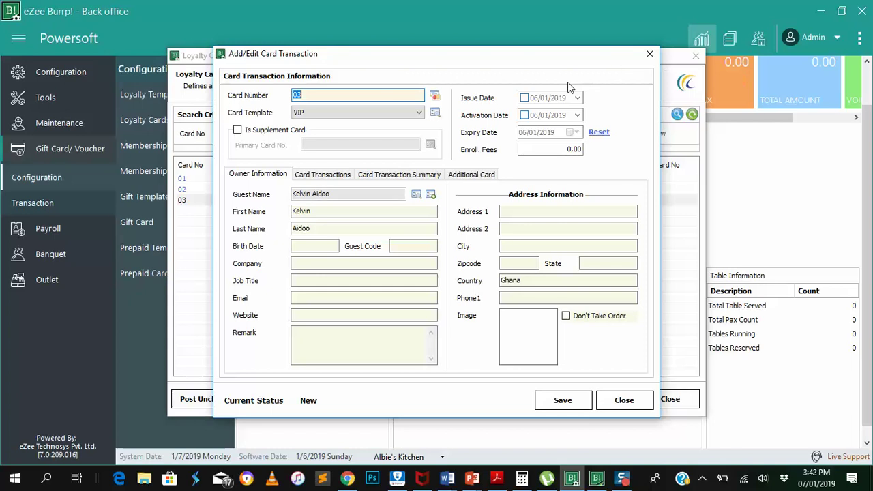
pyautogui.click(523, 98)
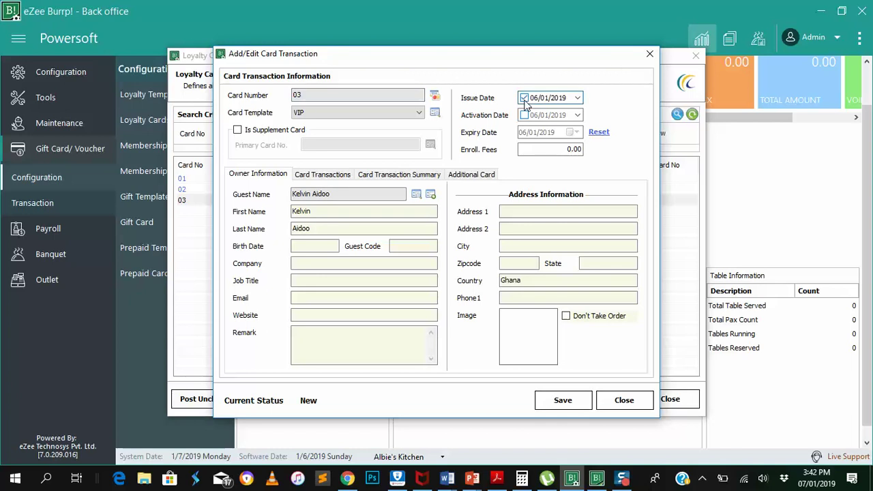
pyautogui.click(523, 114)
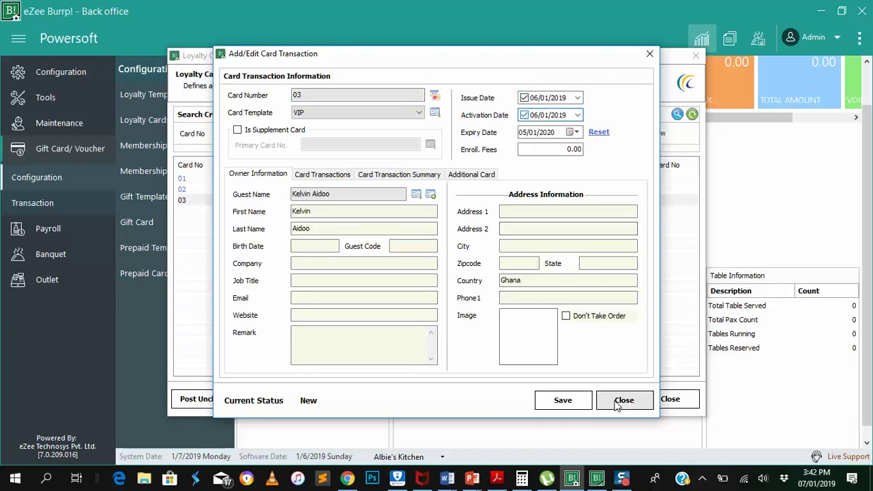
pyautogui.click(568, 406)
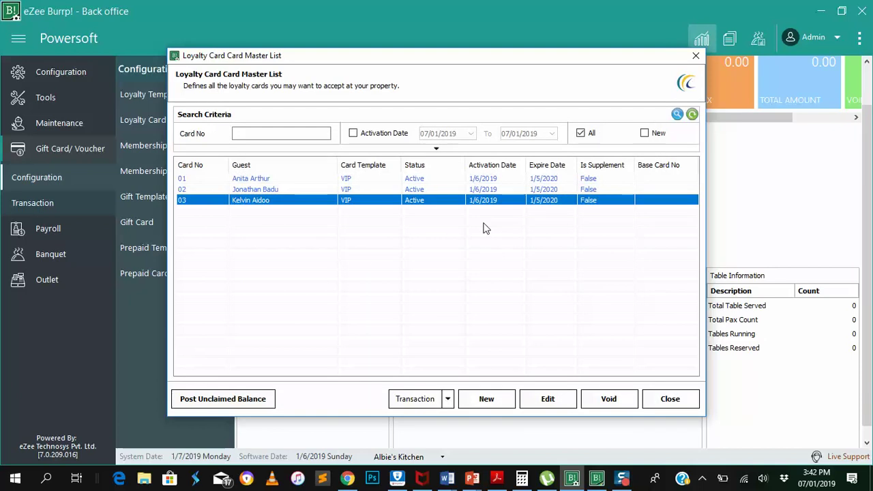
pyautogui.click(671, 400)
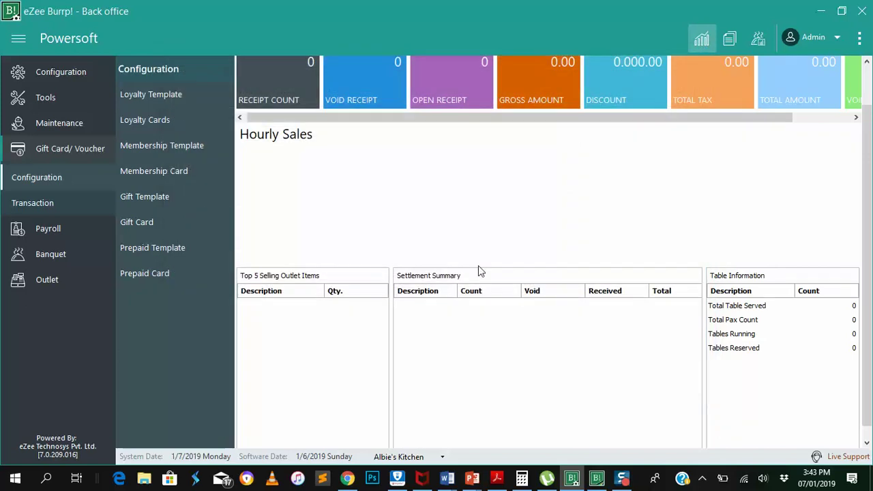
# Add 200 points to loyalty card 03 with Cash as the payment type
pyautogui.click(163, 124)
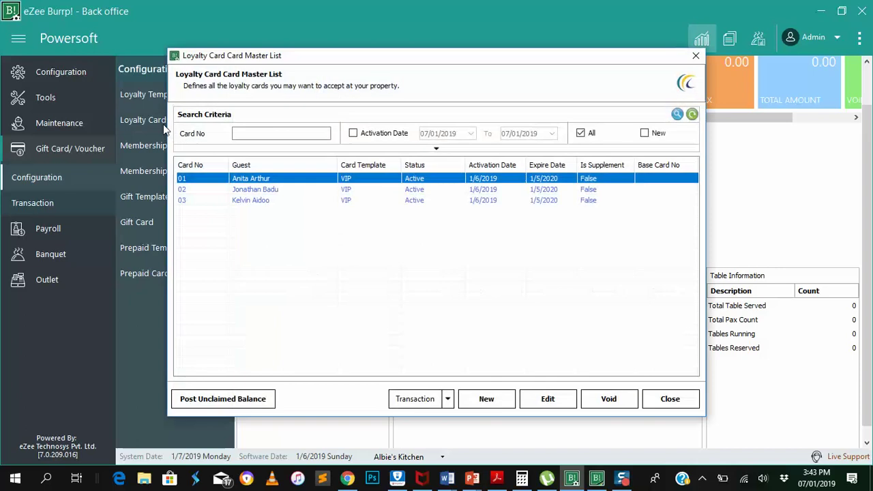
pyautogui.click(413, 201)
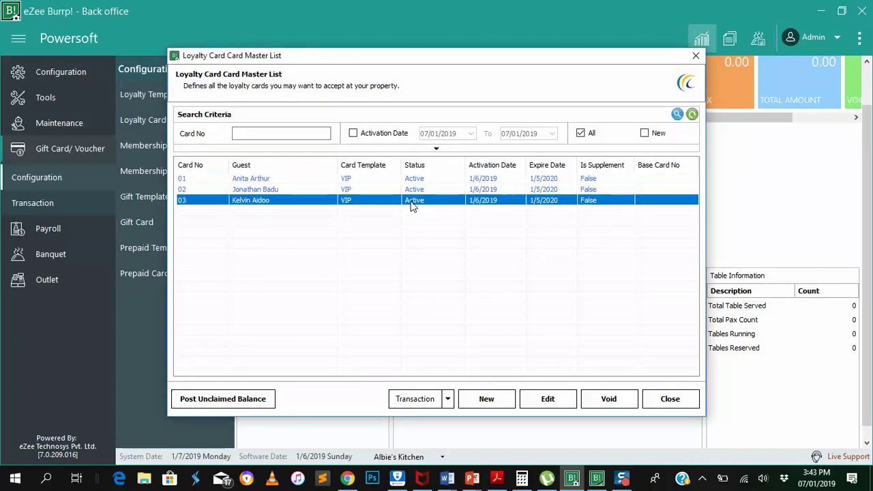
pyautogui.rightClick(413, 206)
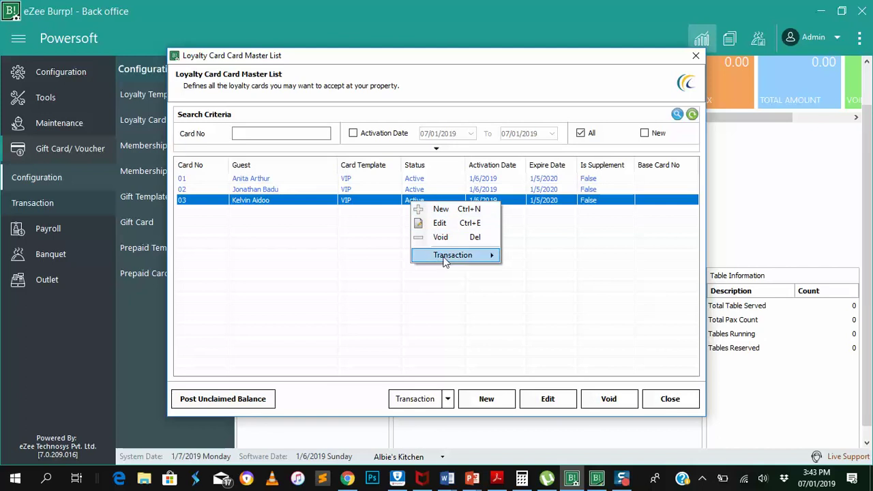
pyautogui.moveTo(446, 258)
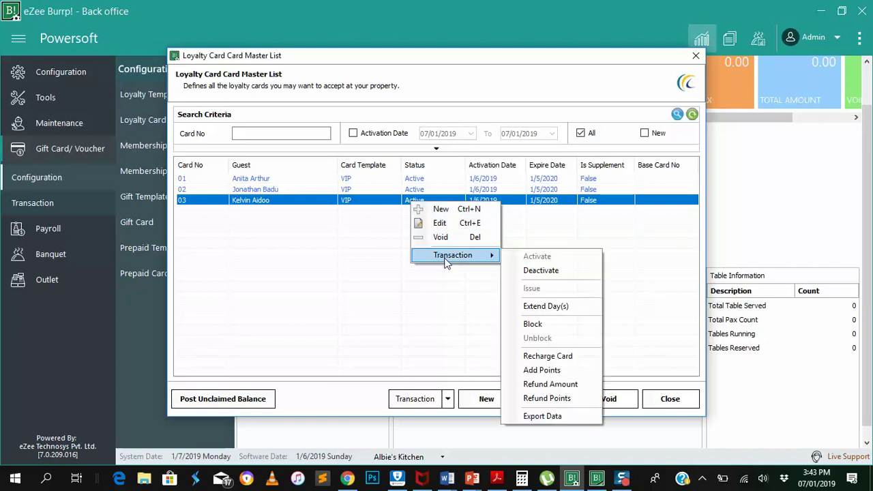
pyautogui.click(554, 370)
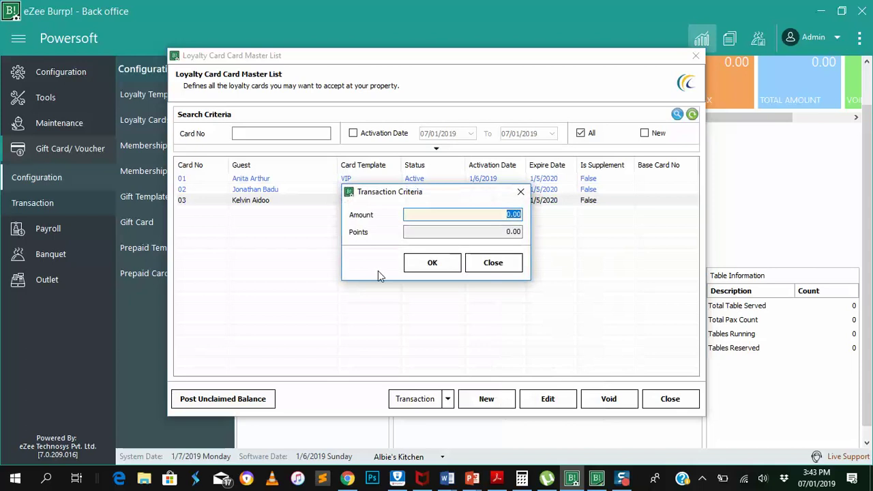
pyautogui.write('200')
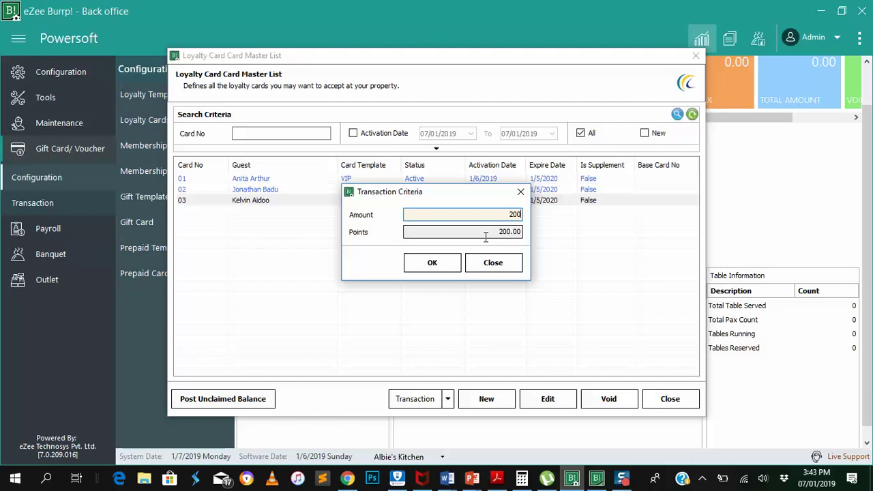
pyautogui.click(432, 264)
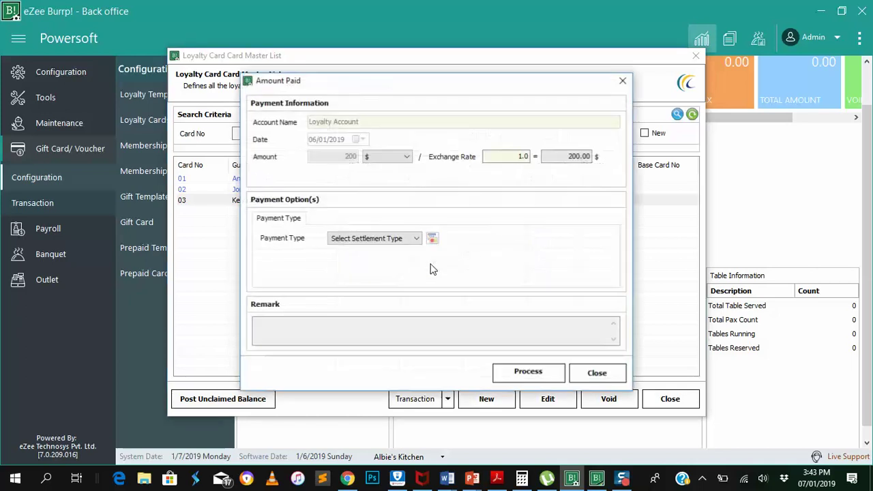
pyautogui.click(418, 237)
pyautogui.click(418, 259)
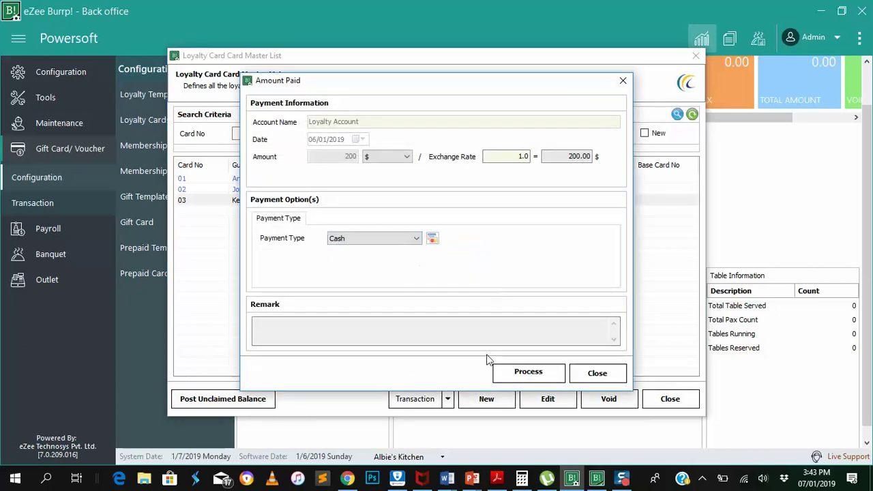
pyautogui.click(508, 372)
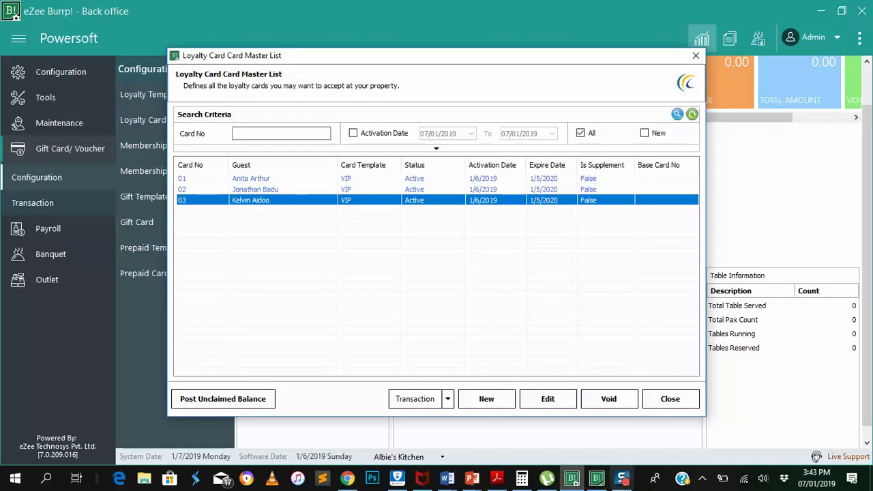
# Start a new Take Away order in POS with one Golden Fried Shrimps at 70.00
pyautogui.click(598, 482)
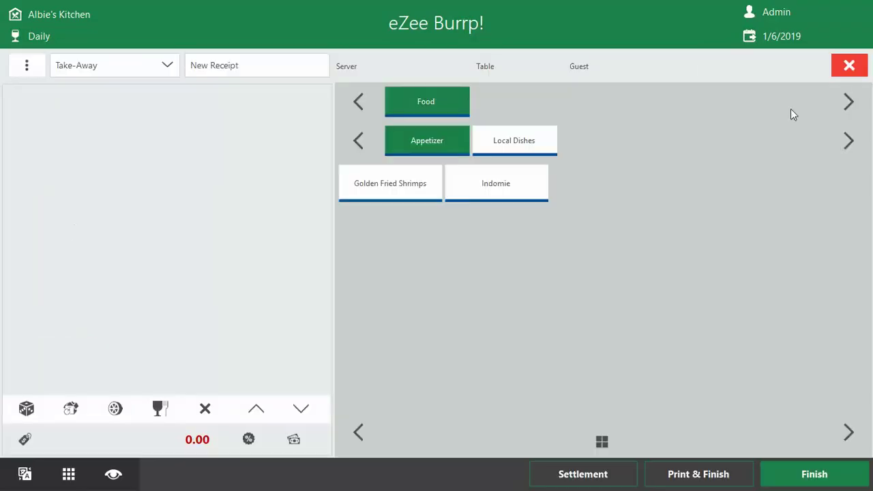
pyautogui.click(860, 71)
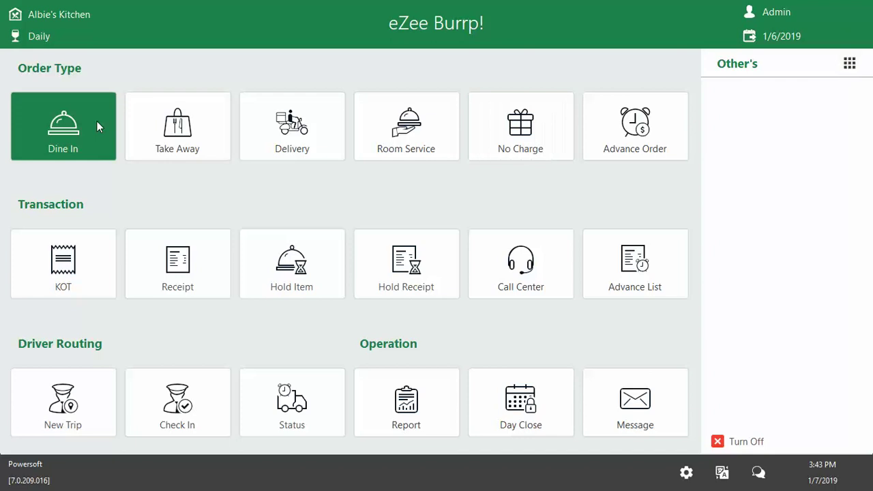
pyautogui.click(198, 123)
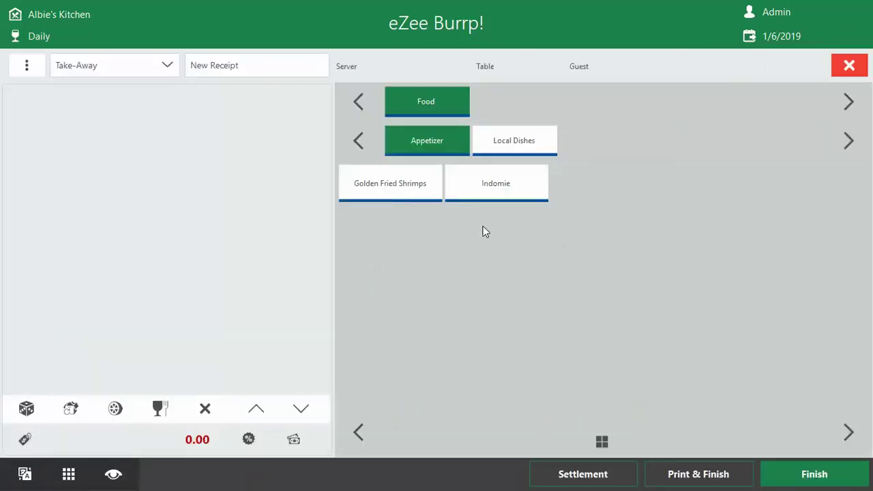
pyautogui.click(408, 186)
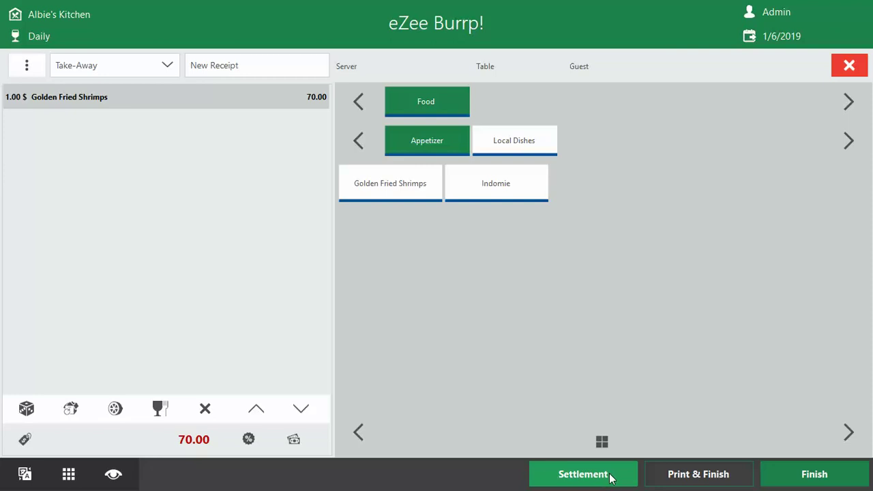
# Open settlement and choose loyalty card 03 as the gift card payment
pyautogui.click(583, 474)
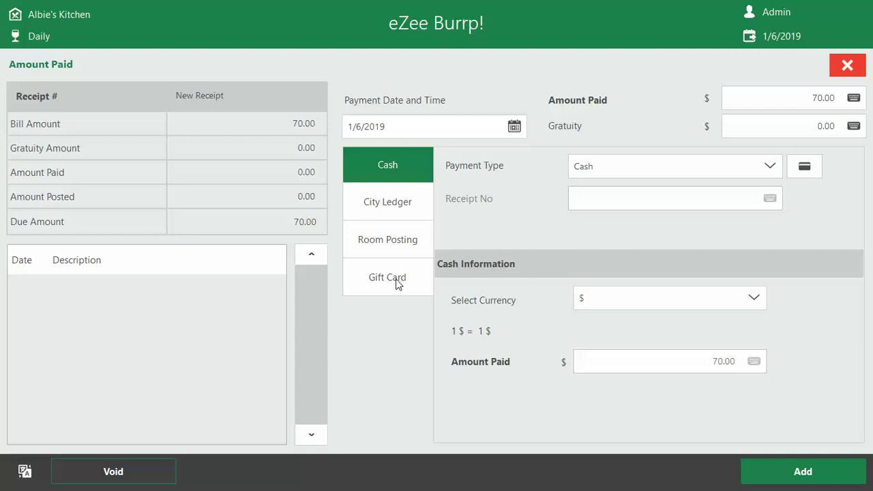
pyautogui.click(355, 281)
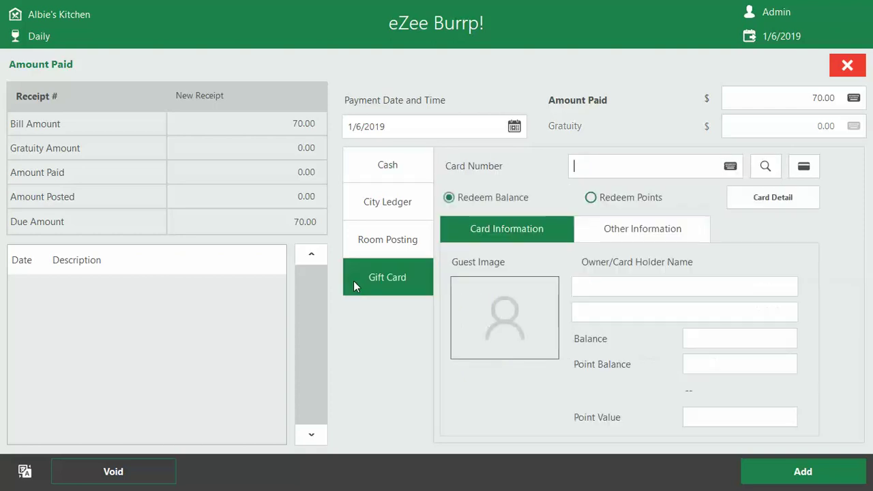
pyautogui.click(765, 167)
pyautogui.click(426, 169)
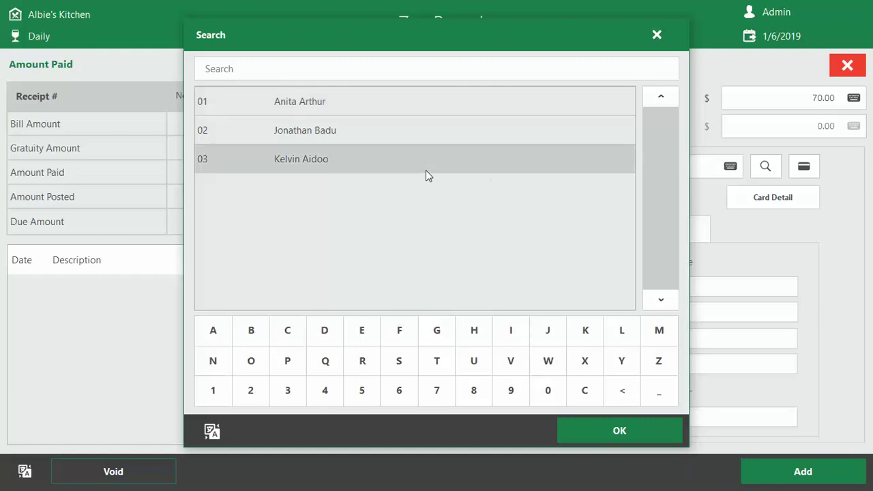
pyautogui.click(393, 140)
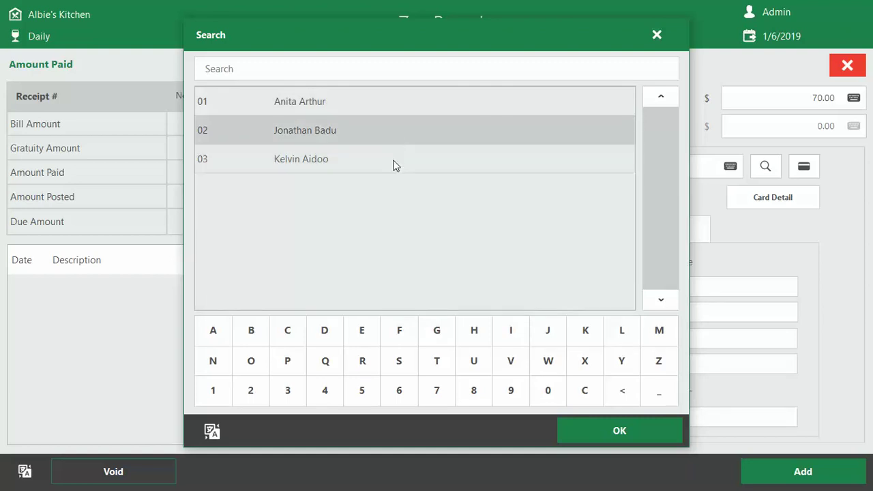
pyautogui.click(393, 164)
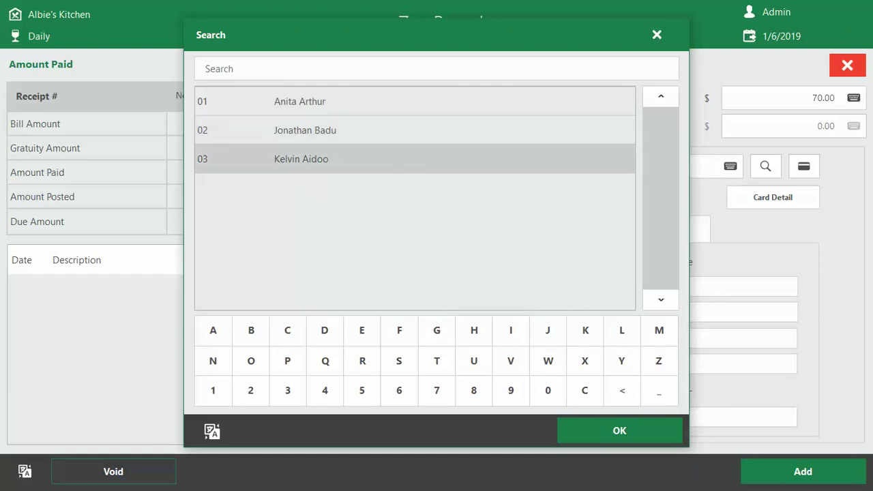
pyautogui.click(619, 431)
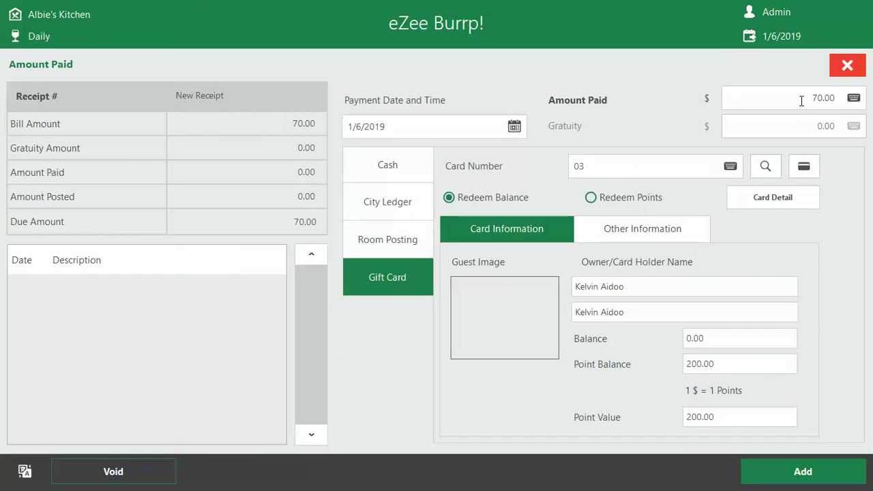
# Redeem 50.00 in points from card 03 toward the bill
pyautogui.doubleClick(838, 99)
pyautogui.write('50')
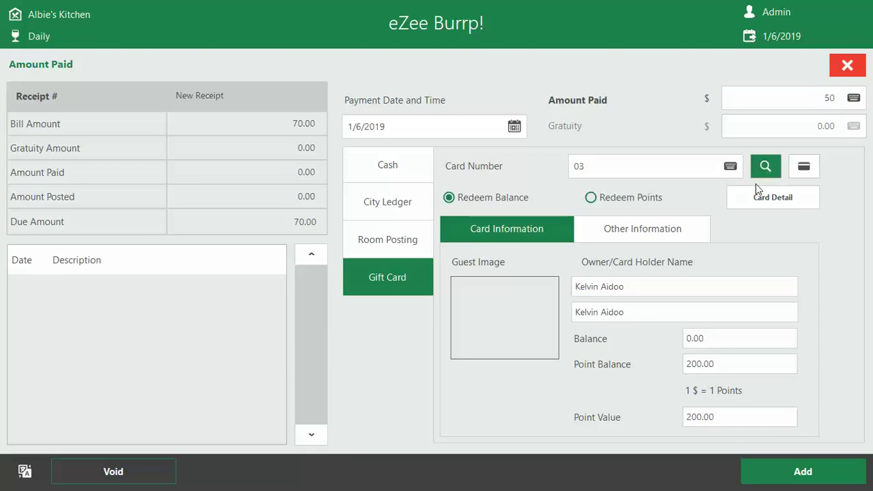
pyautogui.click(592, 198)
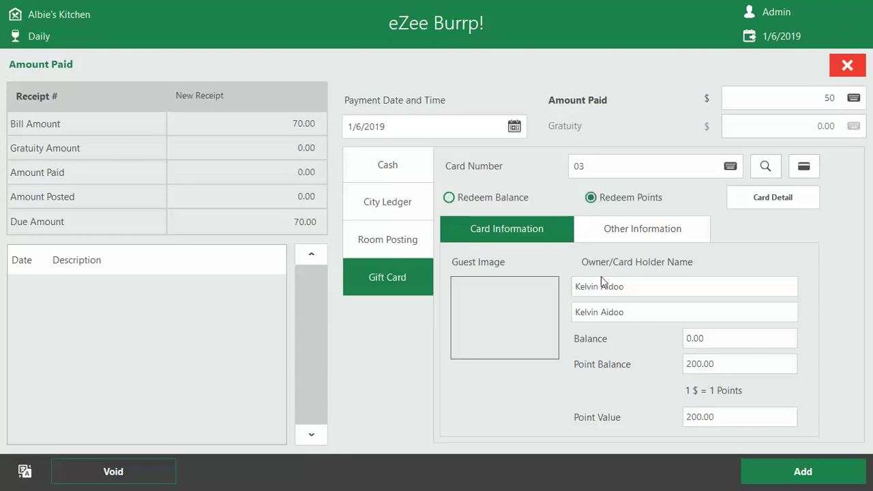
pyautogui.click(779, 472)
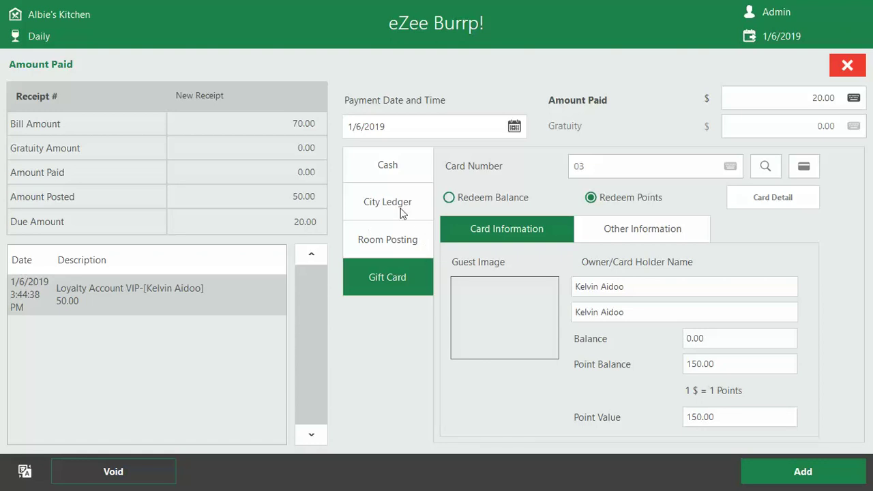
# Pay the remaining 20.00 in cash and close the order without printing a receipt
pyautogui.click(386, 175)
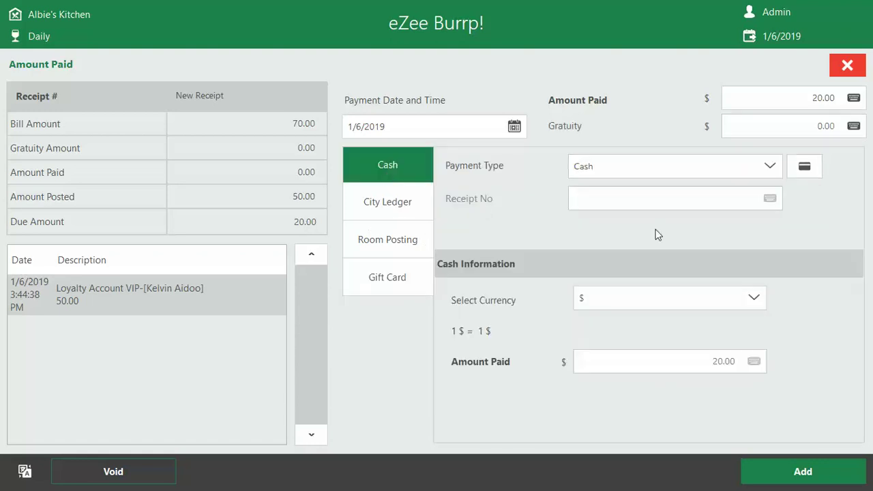
pyautogui.click(773, 171)
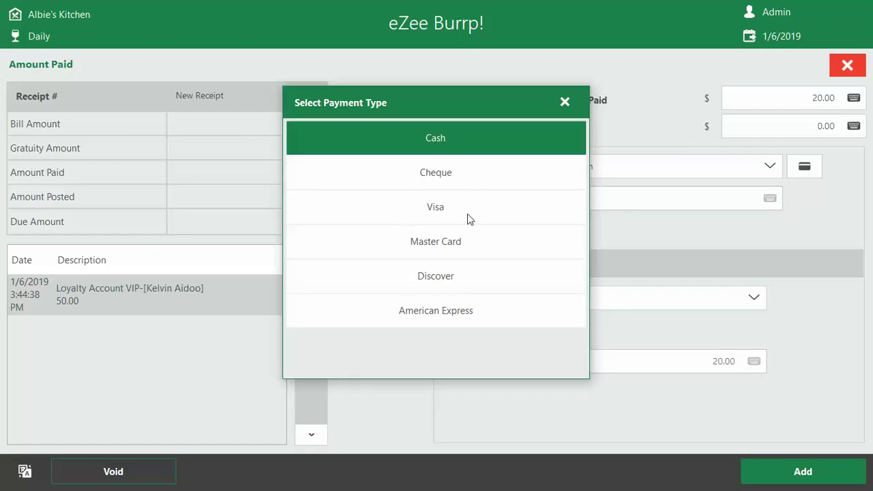
pyautogui.click(475, 140)
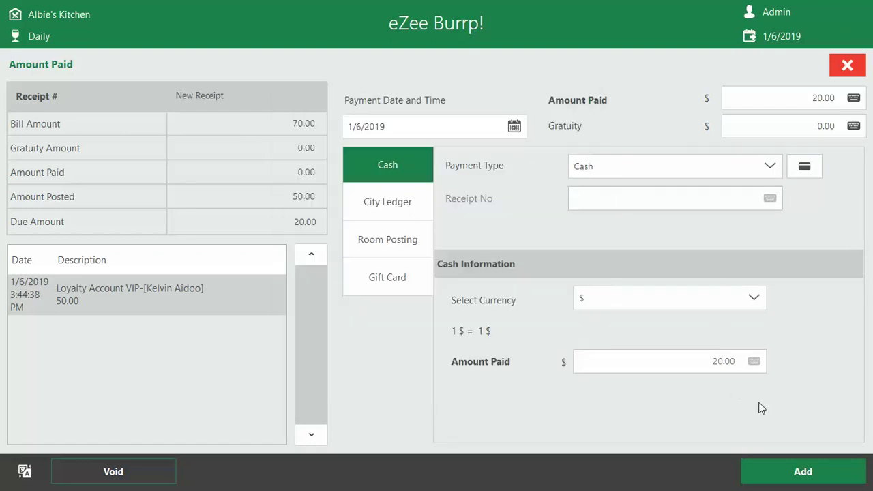
pyautogui.click(788, 472)
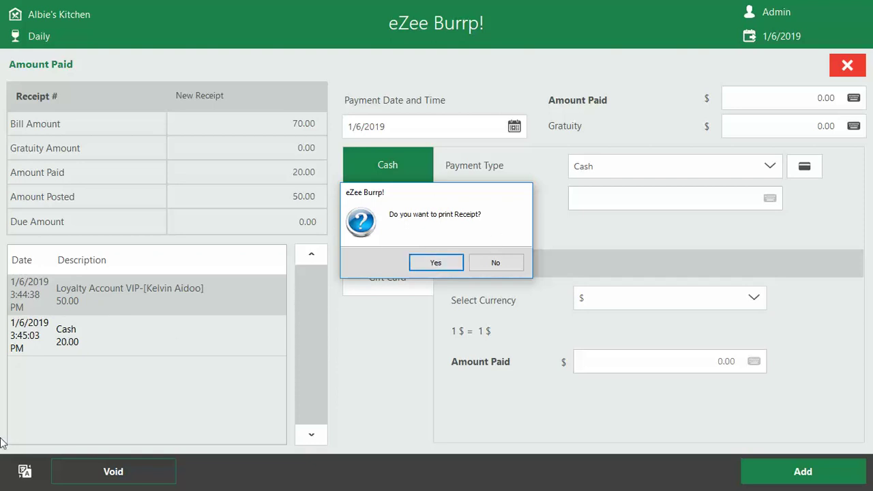
pyautogui.click(503, 261)
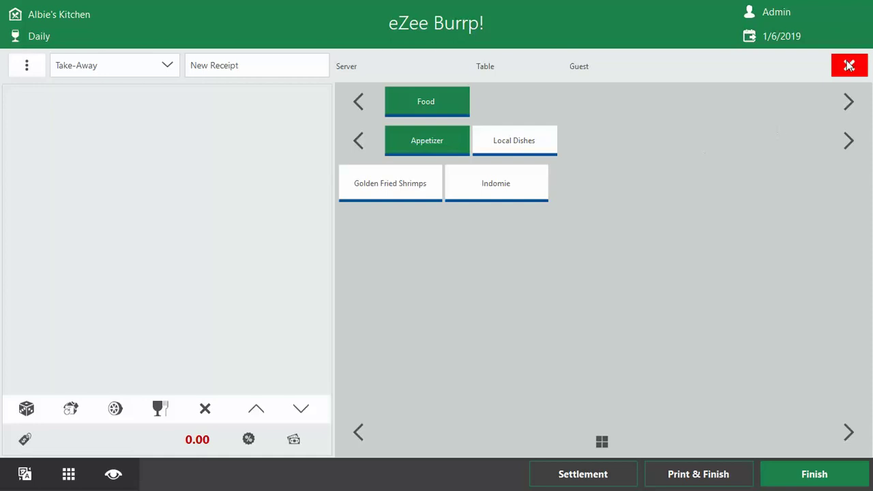
pyautogui.press('super')
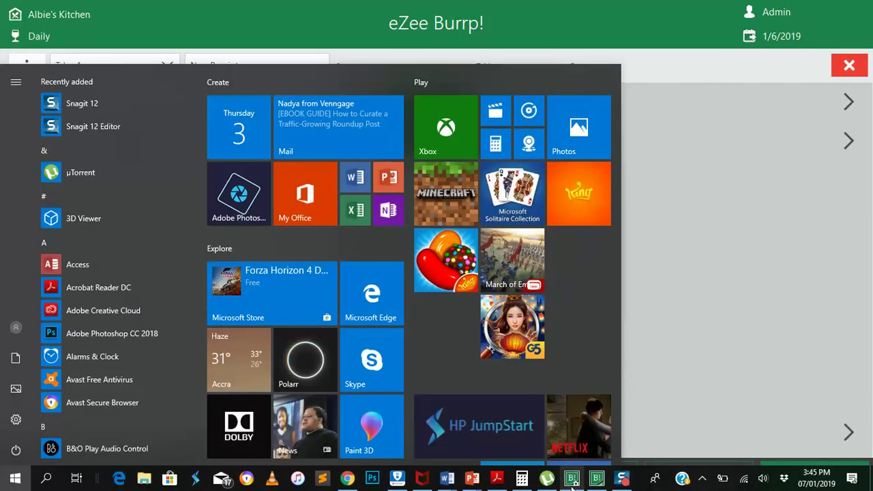
# Review card 03's Card Transactions history in Back office
pyautogui.click(572, 479)
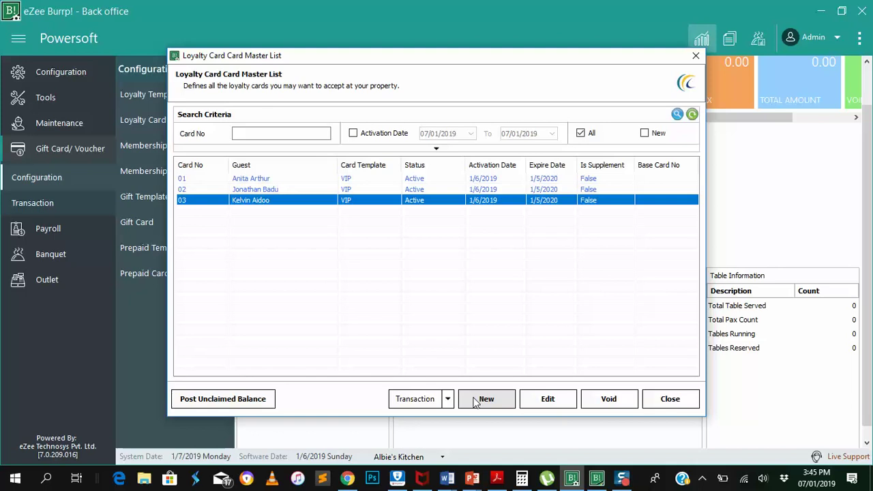
pyautogui.doubleClick(367, 204)
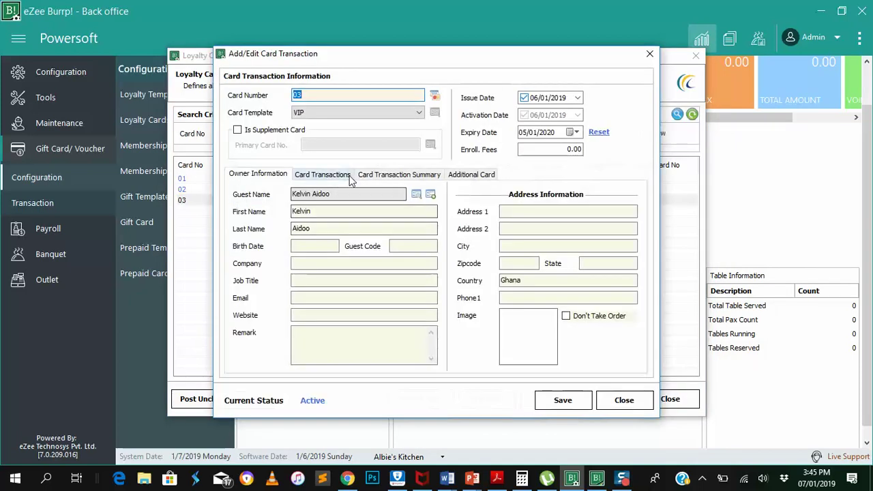
pyautogui.click(335, 174)
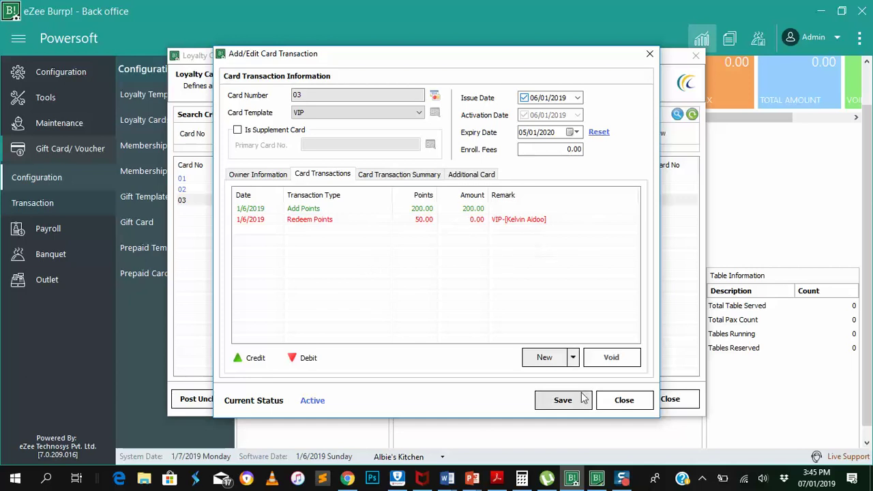
pyautogui.click(622, 403)
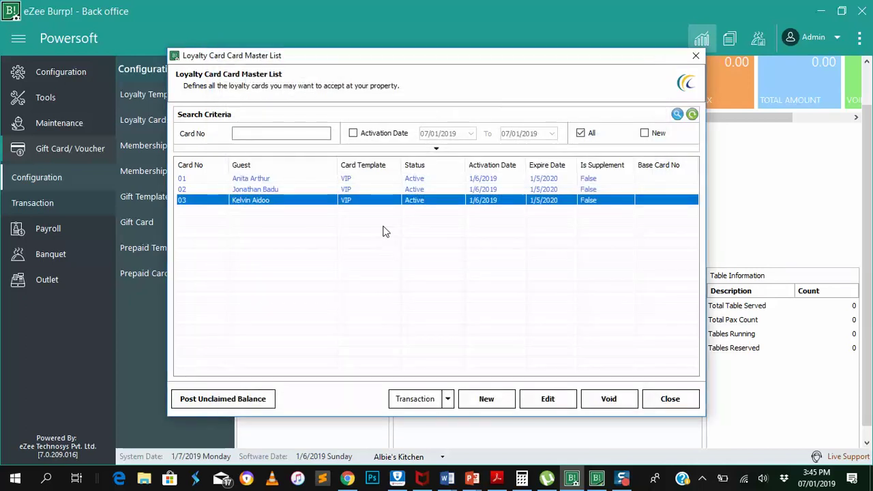
# Check card 03's Card Transaction Summary showing the 150-point balance
pyautogui.doubleClick(368, 203)
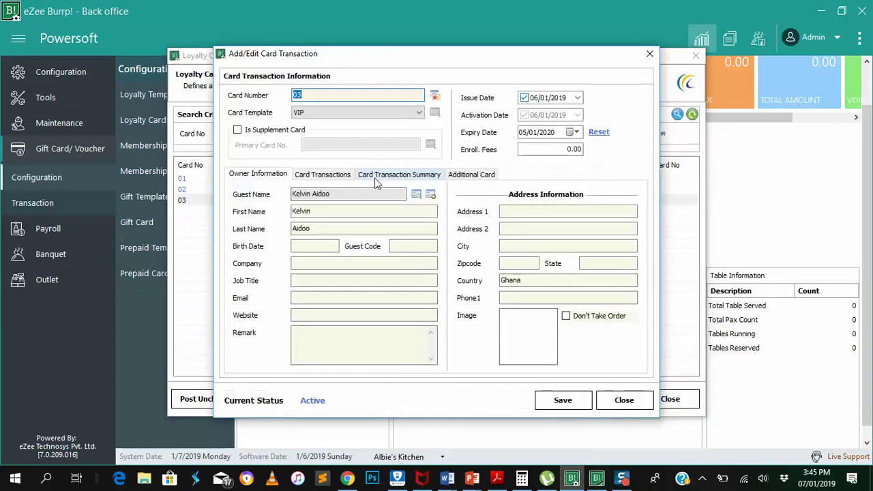
pyautogui.click(375, 176)
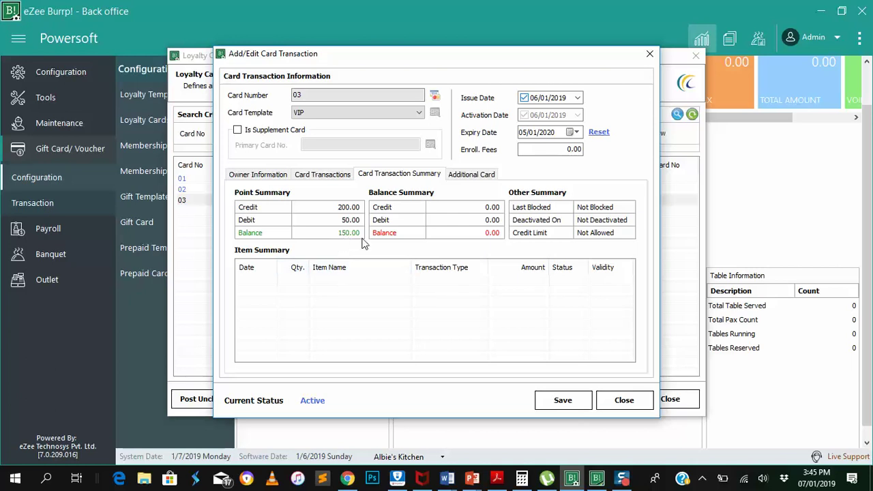
pyautogui.click(623, 402)
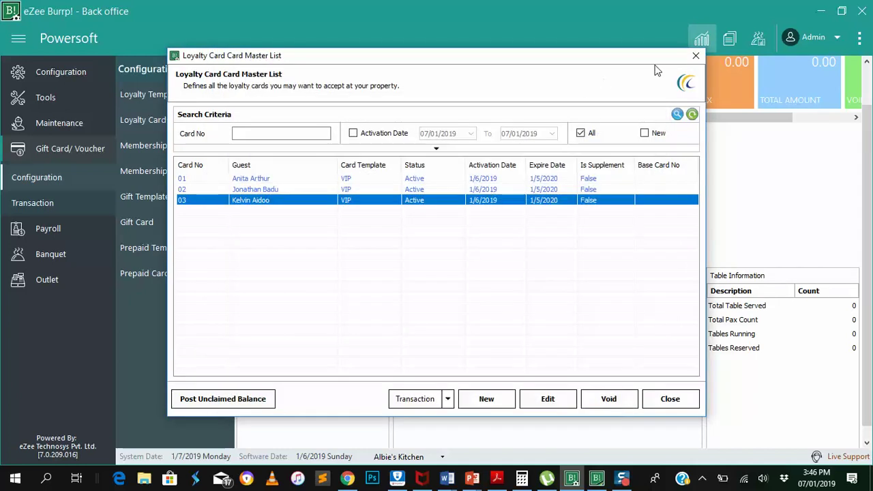
# Close the loyalty card list and open the Gift Card Reports > Card Statement filters
pyautogui.click(693, 57)
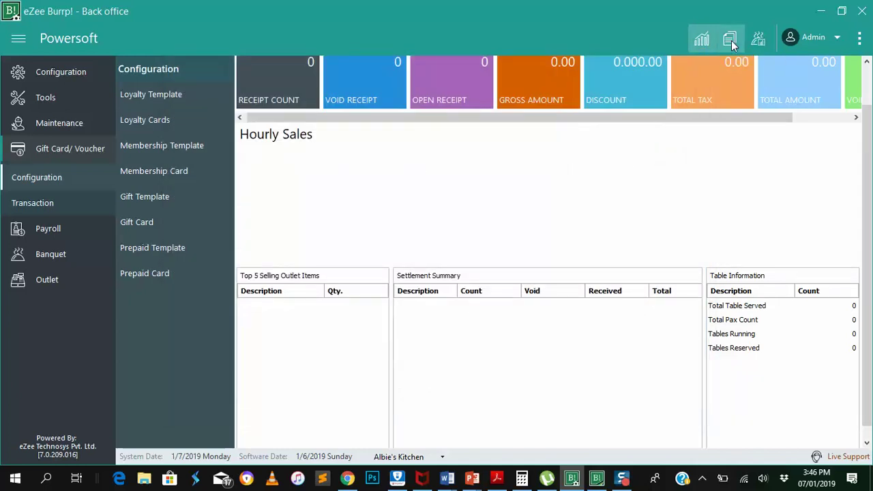
pyautogui.click(731, 42)
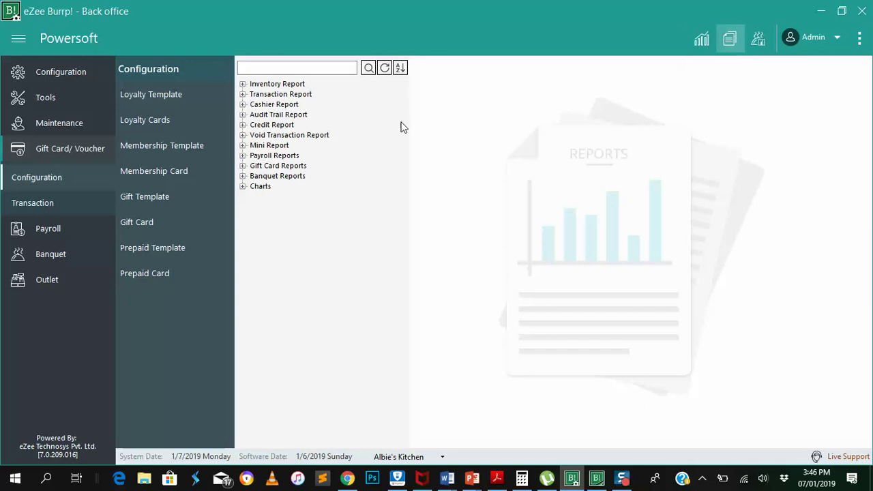
pyautogui.click(243, 165)
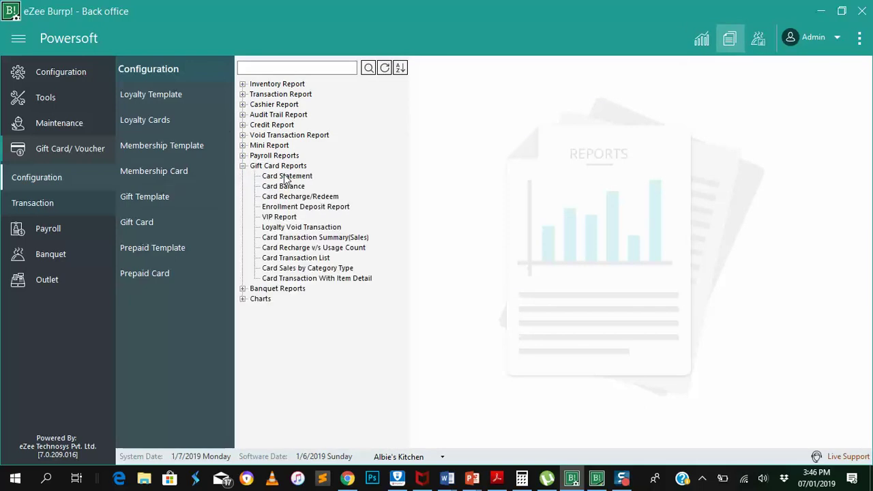
pyautogui.click(286, 176)
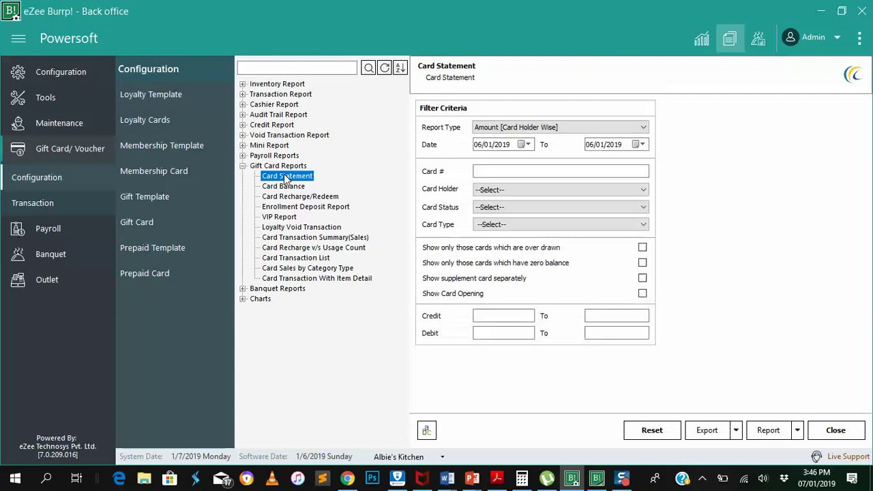
# Run the amount-wise Card Statement for 01/01/2019–07/01/2019, filtered to card 03's holder
pyautogui.click(637, 127)
pyautogui.click(638, 173)
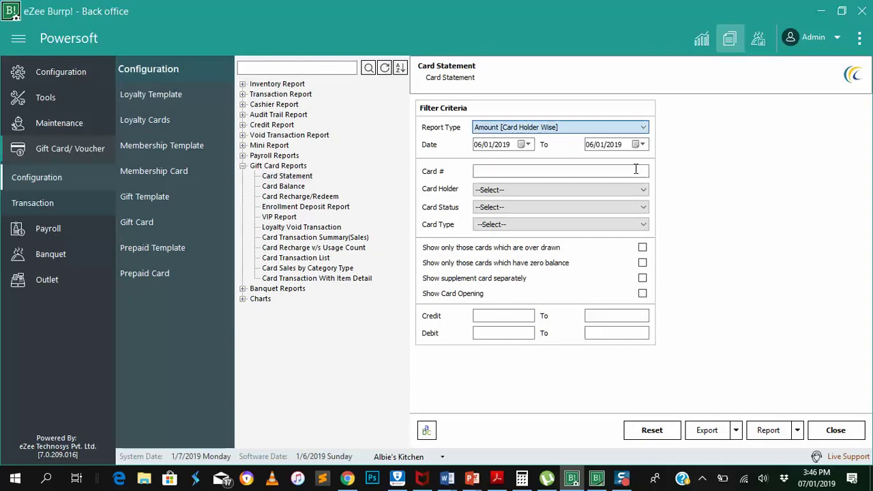
pyautogui.click(528, 145)
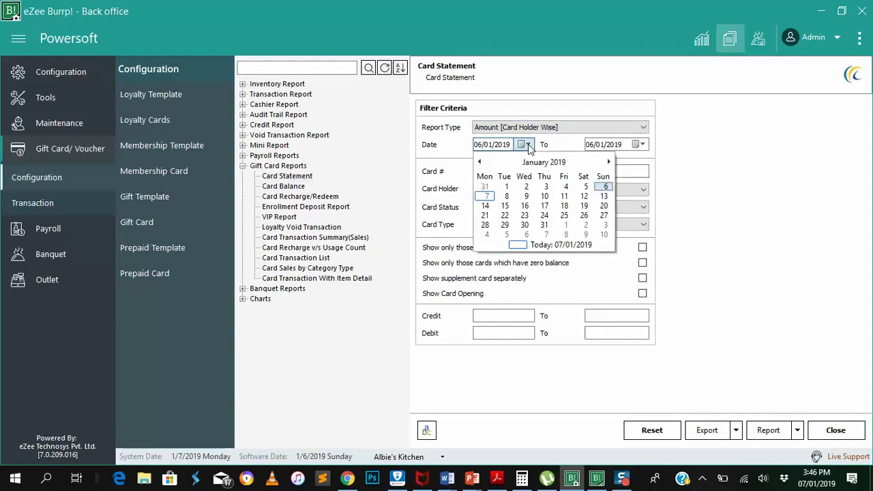
pyautogui.click(508, 188)
pyautogui.click(641, 145)
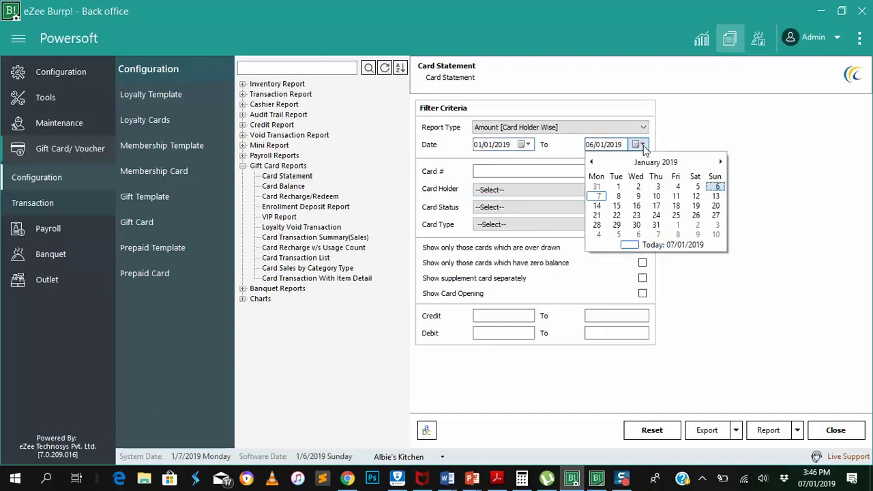
pyautogui.click(628, 244)
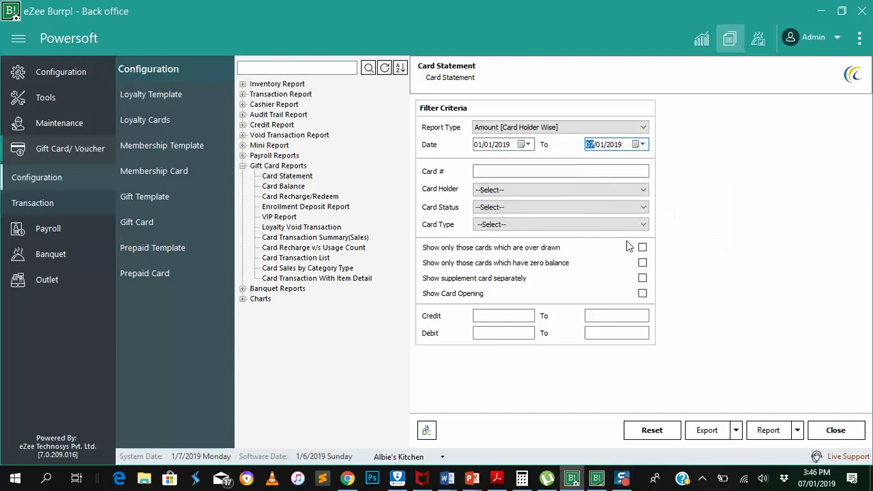
pyautogui.click(571, 190)
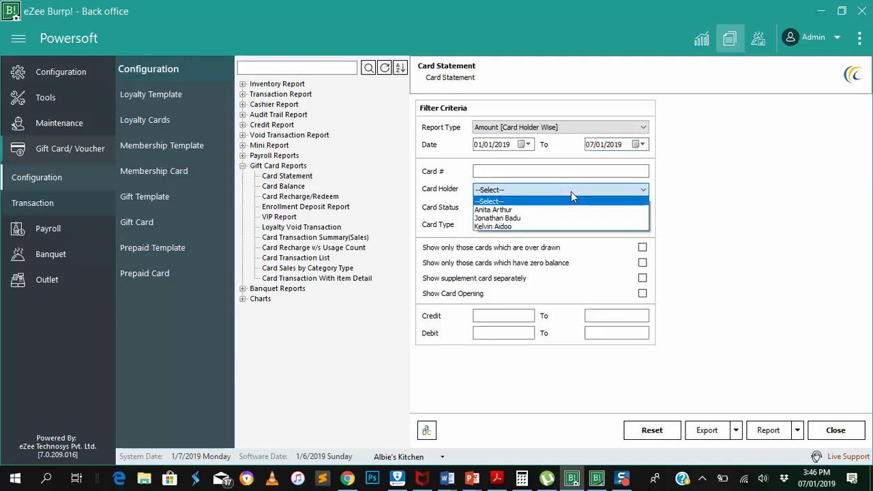
pyautogui.click(570, 225)
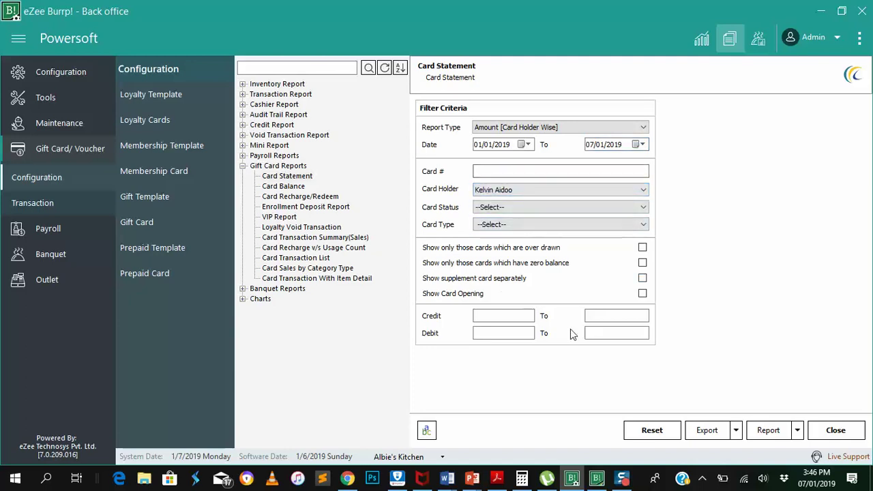
pyautogui.click(773, 437)
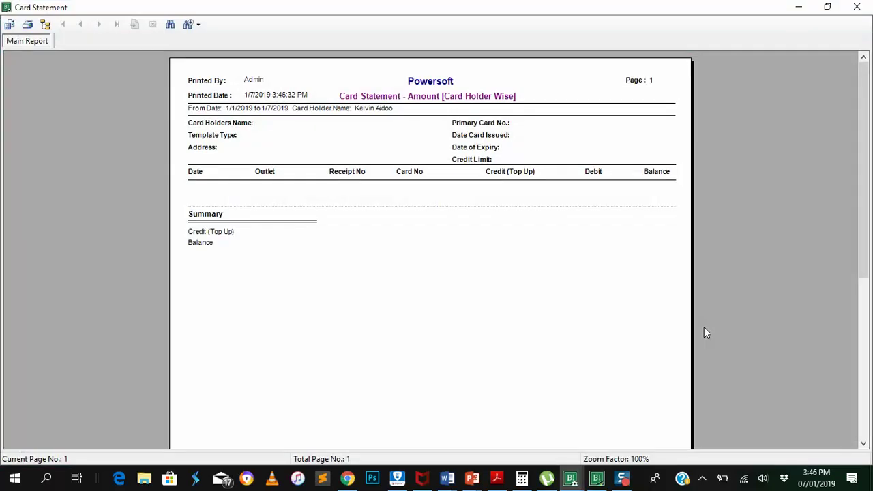
# Rerun the statement as Point [Detail], showing 200 points earned and 50 redeemed, then close it
pyautogui.click(856, 7)
pyautogui.click(599, 127)
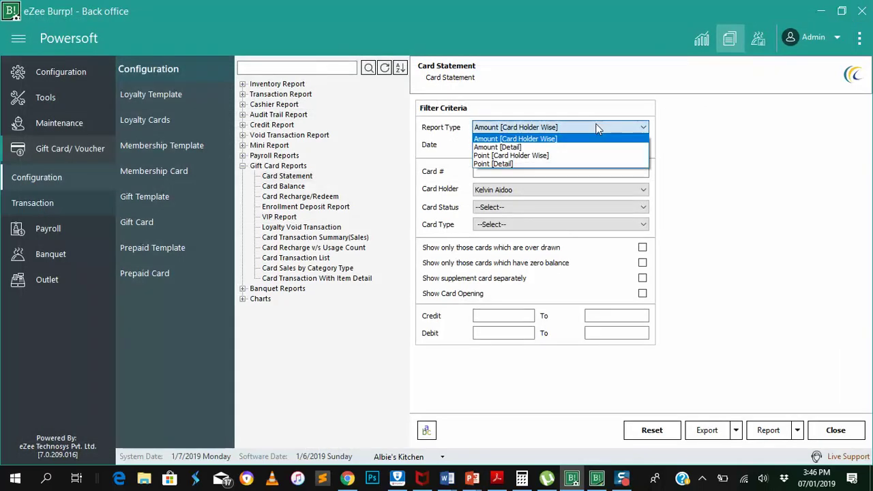
pyautogui.click(588, 165)
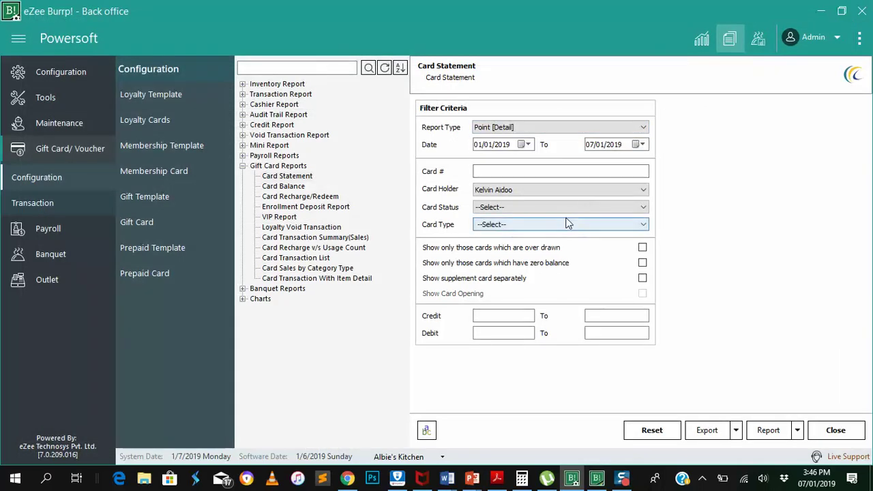
pyautogui.click(763, 430)
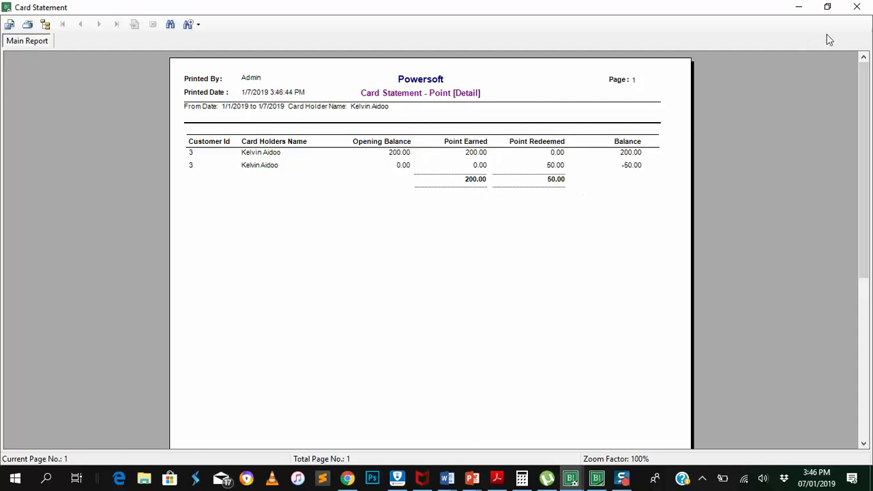
pyautogui.click(863, 7)
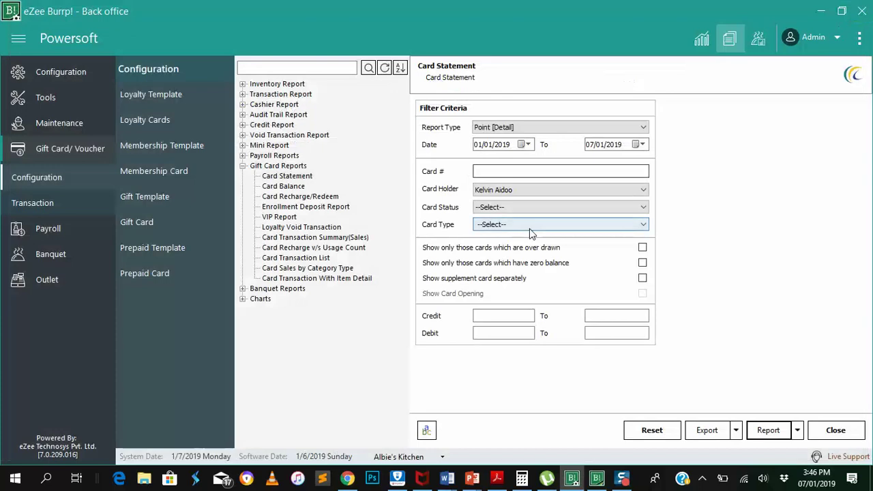